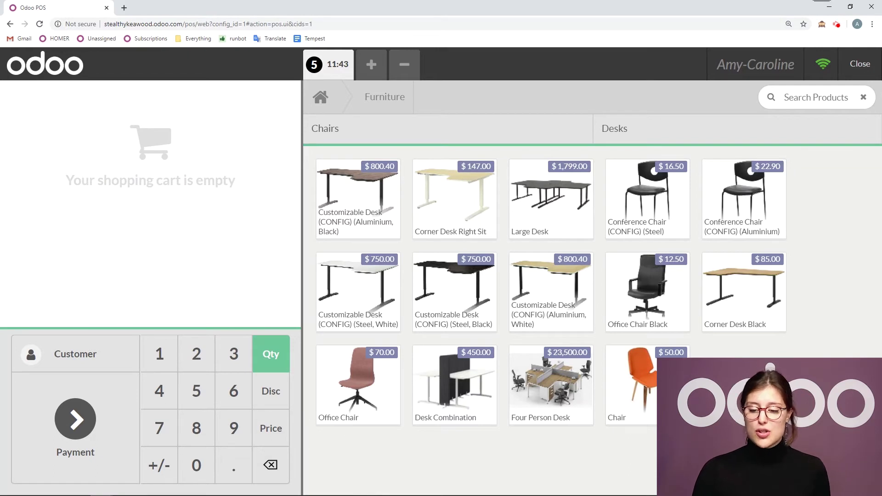
Add a Chair at quantity -1 as a $-57.50 return and go to payment
click(655, 378)
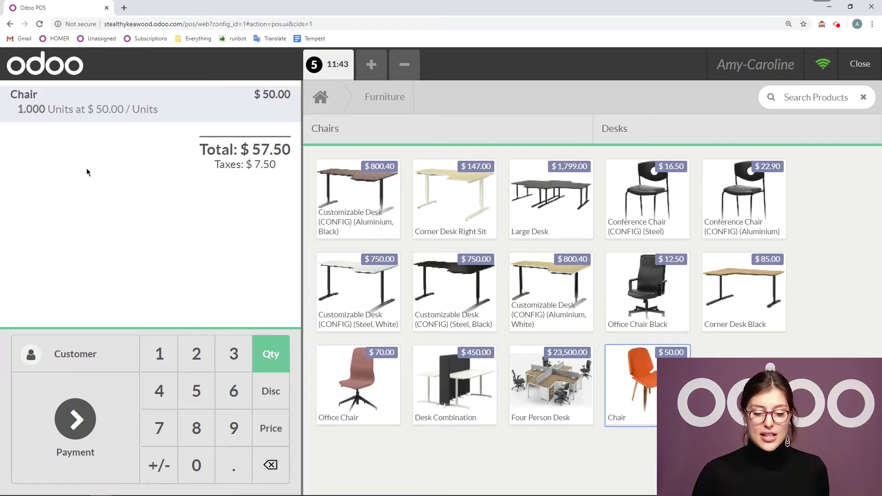
click(159, 466)
click(160, 353)
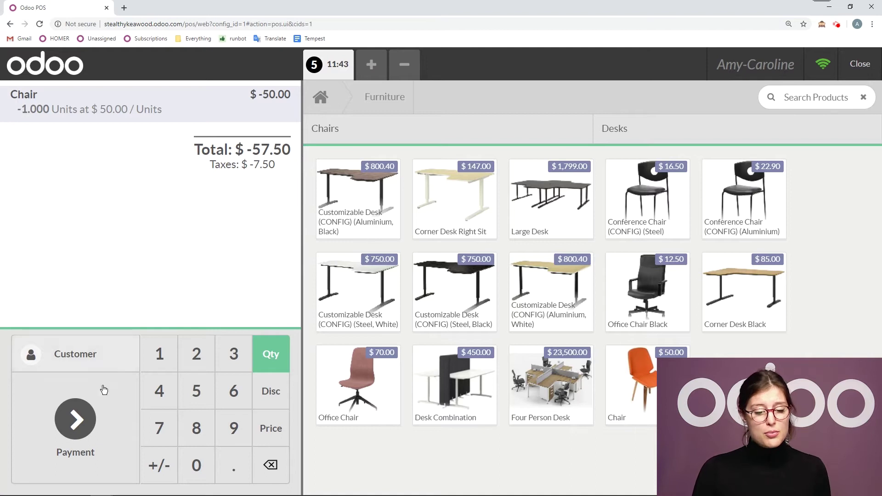
click(90, 398)
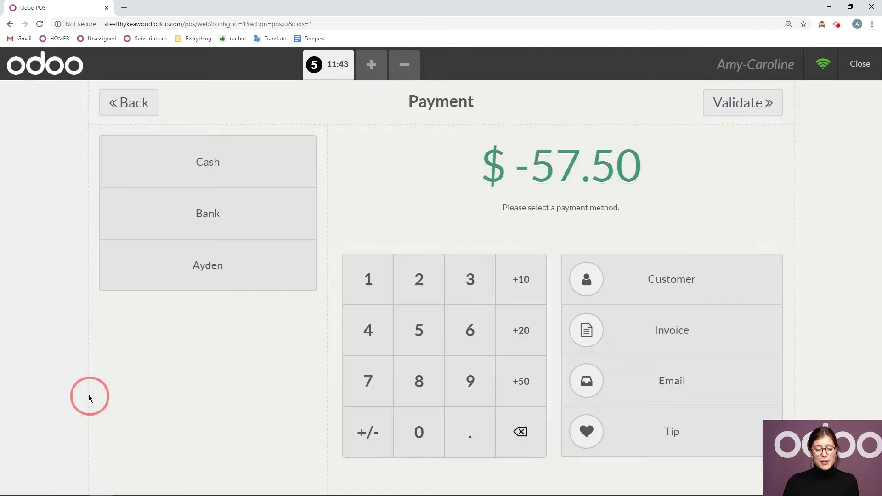
Tender -57.50 in Cash for the Chair return and validate it with $0.00 change
click(227, 166)
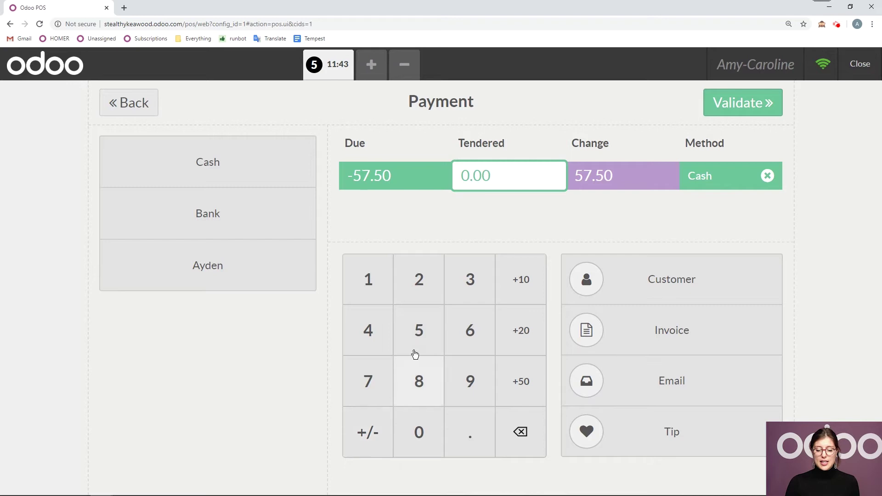
click(418, 331)
click(371, 393)
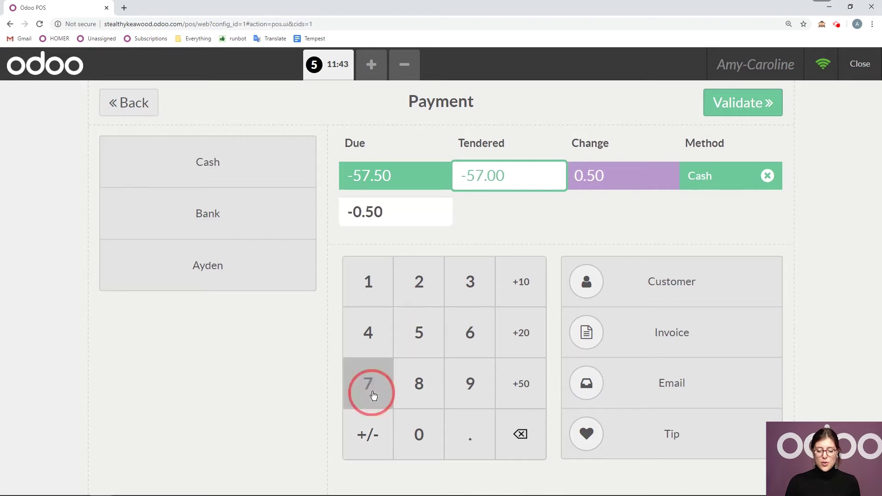
click(469, 433)
click(425, 341)
click(426, 434)
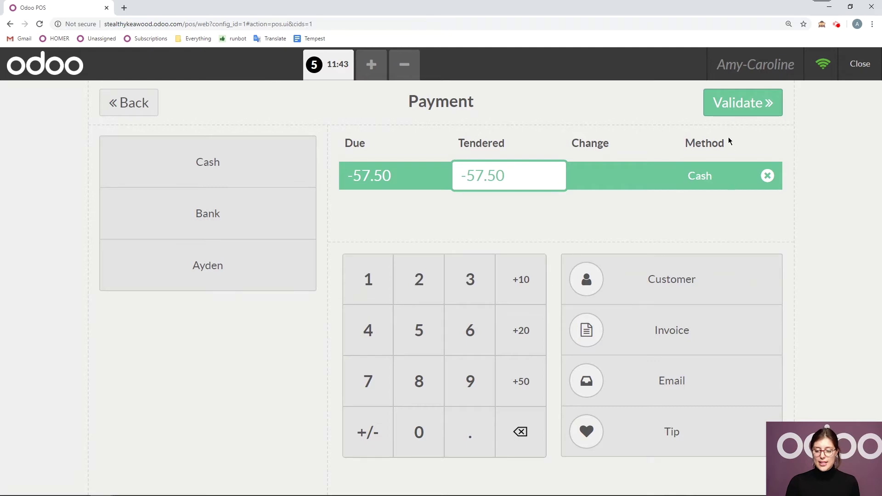
click(730, 105)
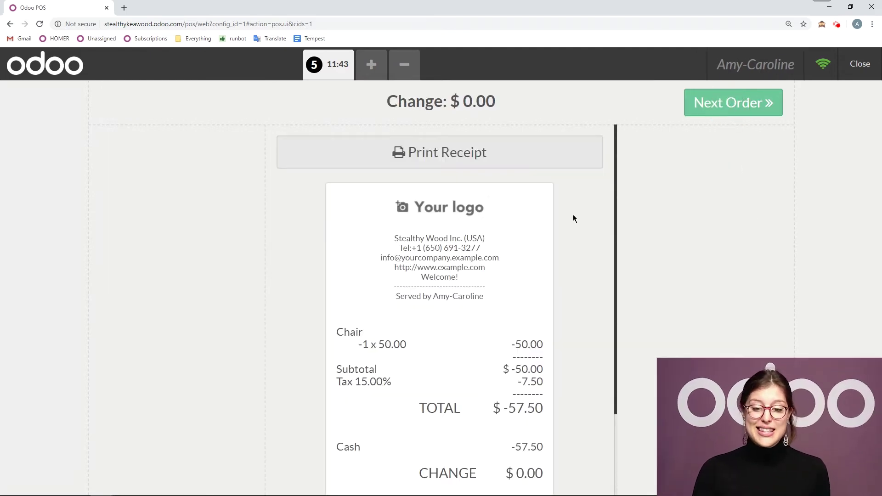
Scroll through the Chair refund receipt, then begin the empty order 6
scroll(602, 258, down, 1)
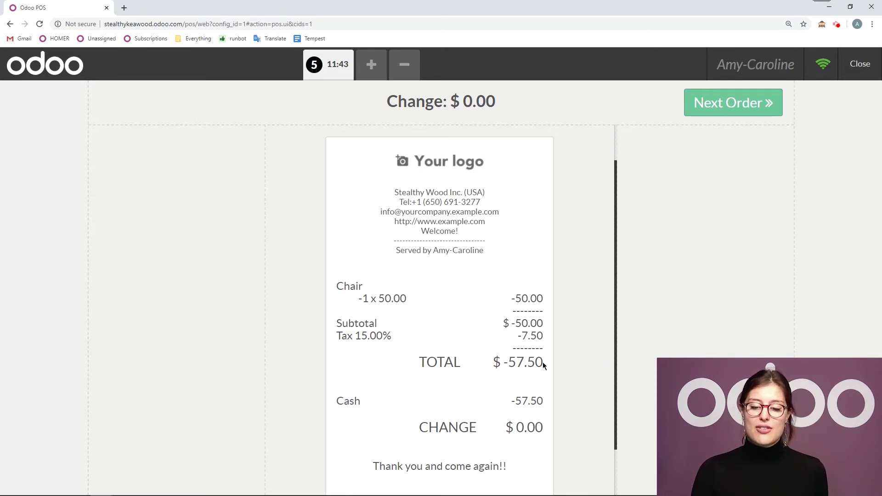
scroll(524, 386, up, 1)
scroll(524, 372, down, 2)
scroll(523, 373, up, 2)
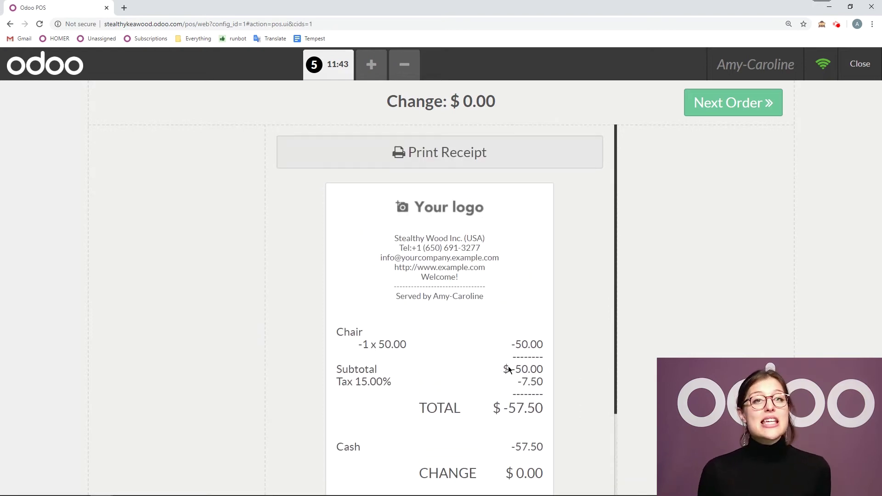
click(707, 114)
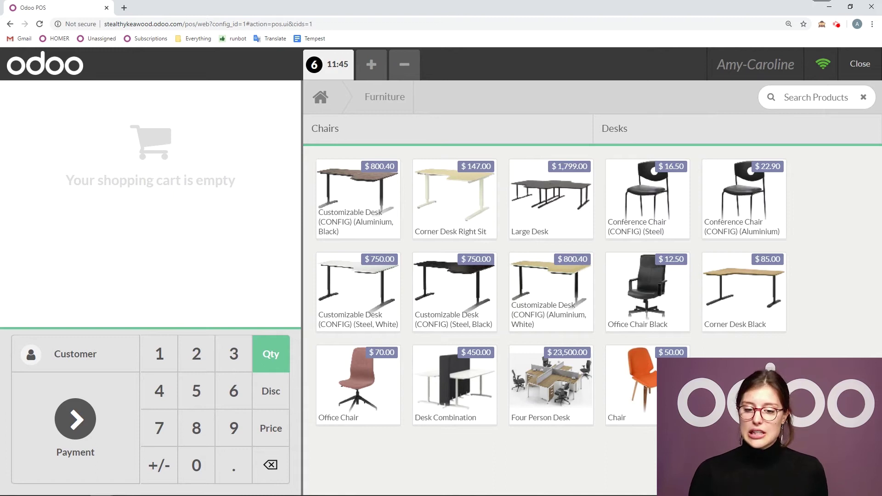
Show all product categories, add one Pedal Bin ($54.05), and go to payment
click(320, 98)
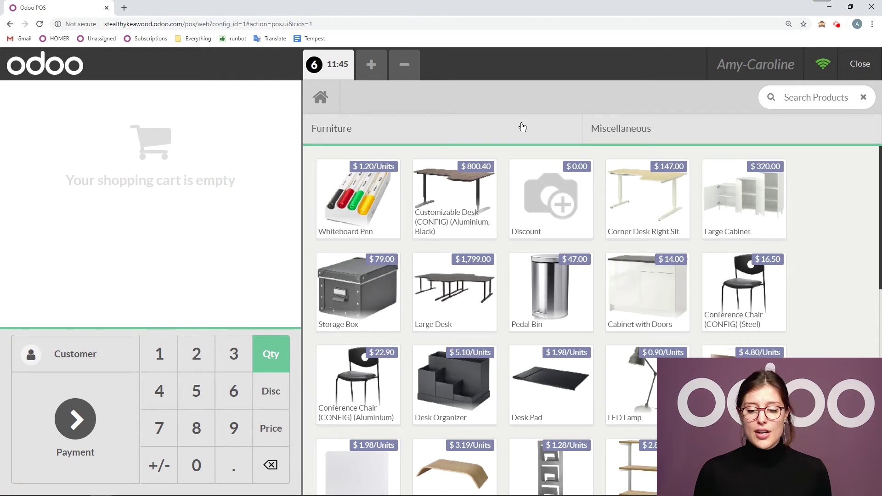
click(550, 280)
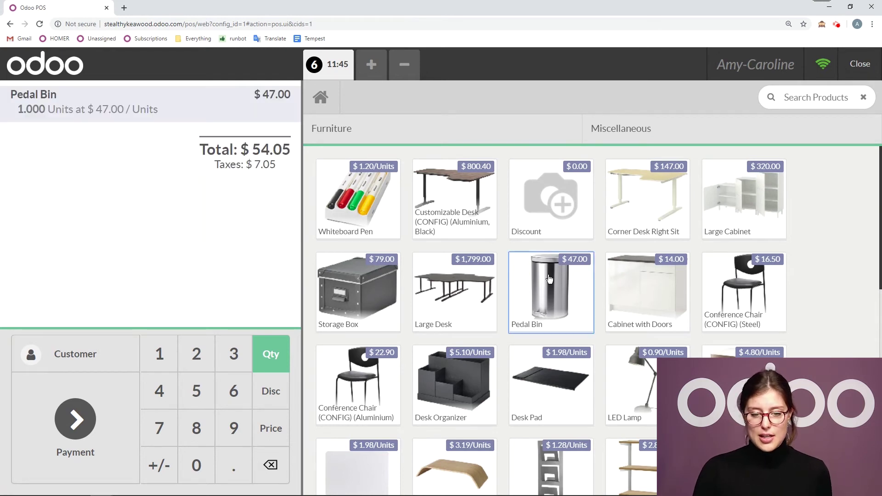
click(78, 409)
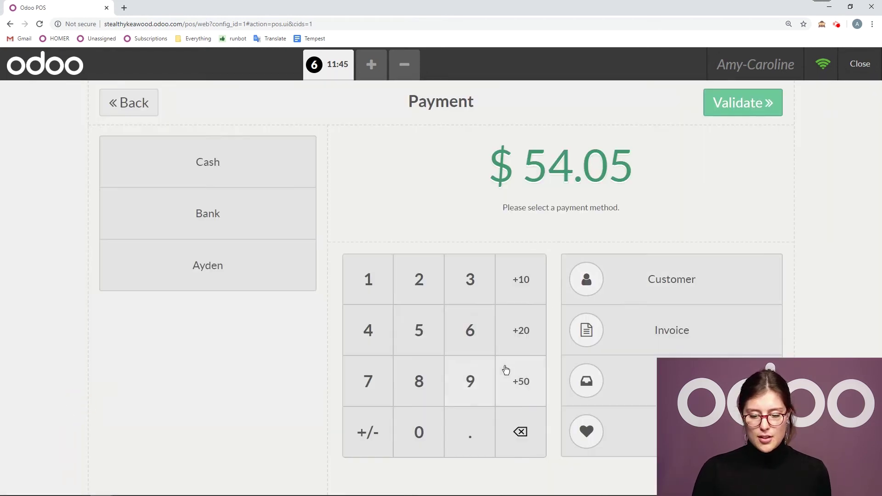
Tender 100.00 cash for the Pedal Bin, validate with $45.95 change, and exit the register
click(519, 381)
click(527, 383)
click(742, 104)
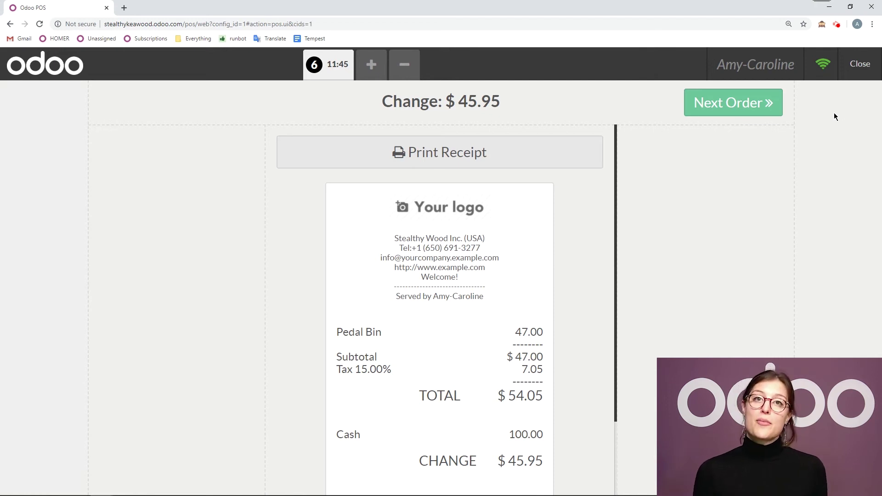
click(867, 64)
Confirm closing the register and open the Stealthykea Wood shop's orders list
click(868, 67)
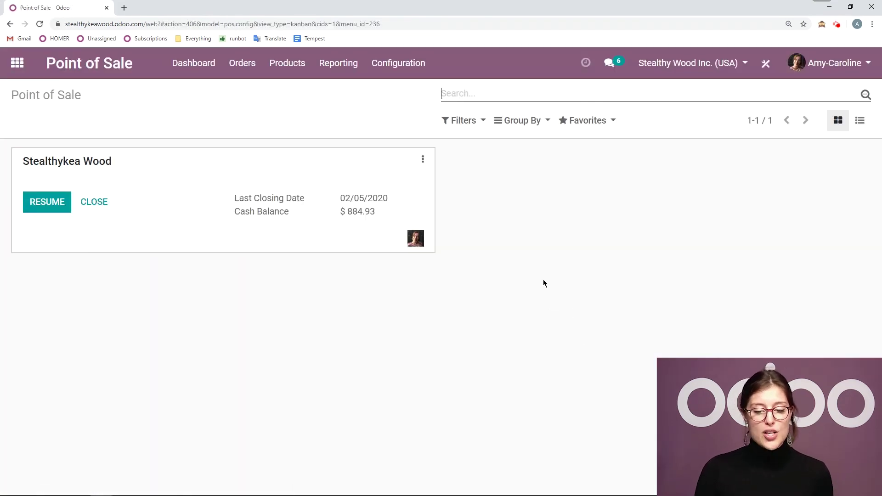
click(423, 159)
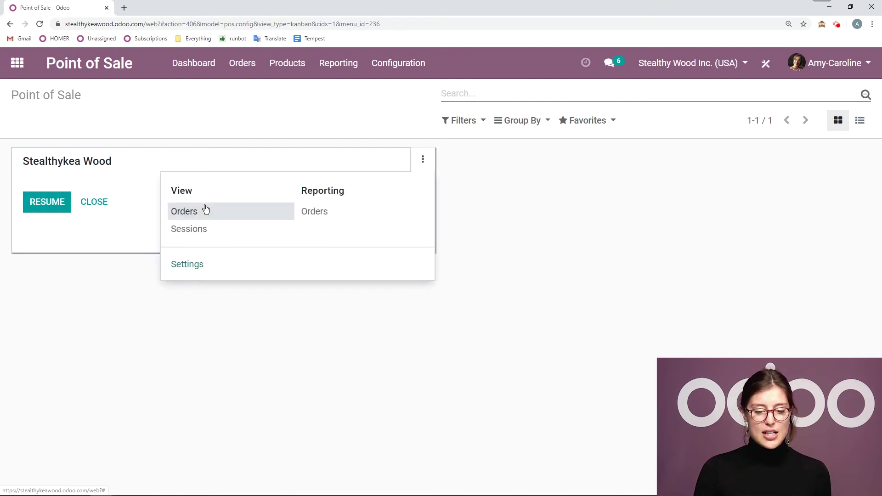
click(188, 212)
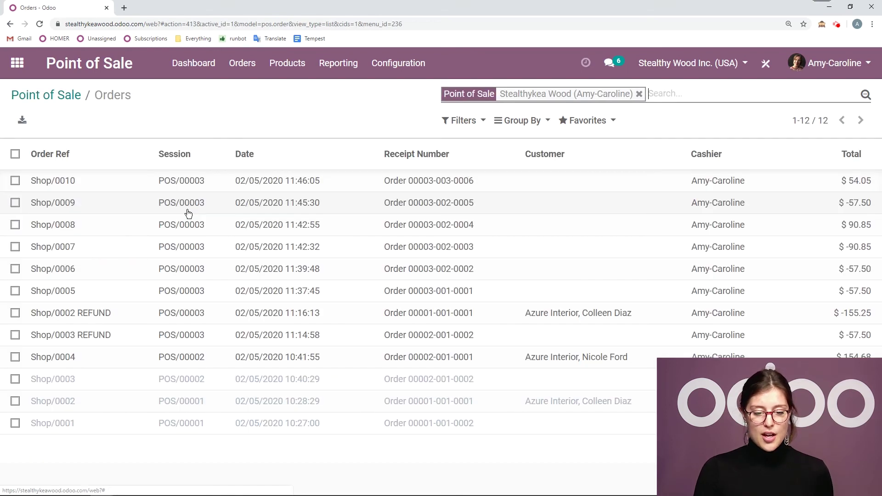
Open order Shop/0010 and create its refund returning the Pedal Bin at -54.05
click(203, 184)
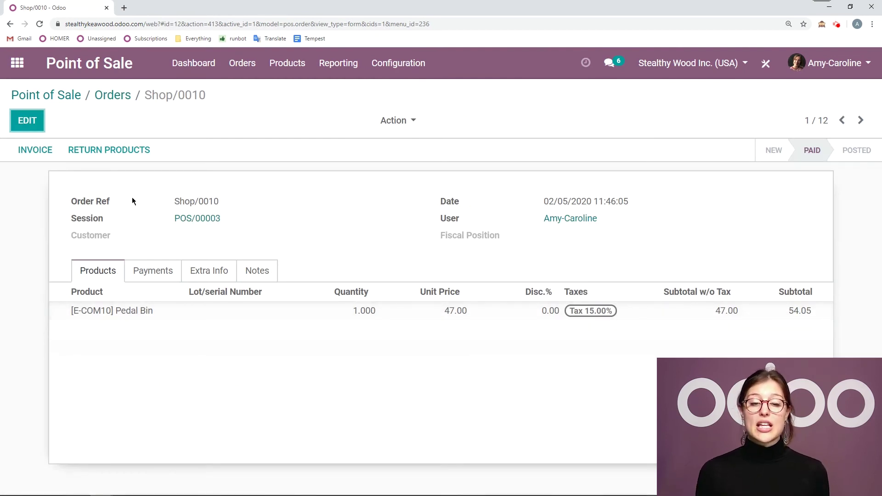
click(106, 95)
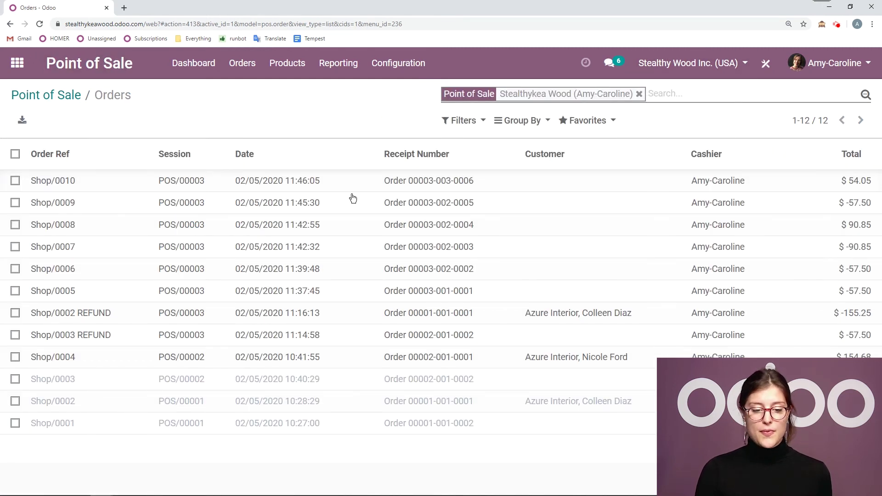
click(106, 181)
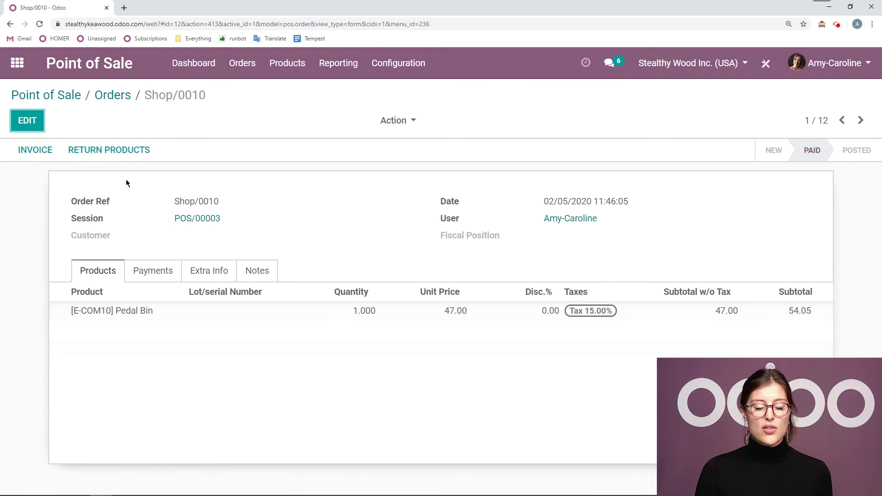
click(114, 158)
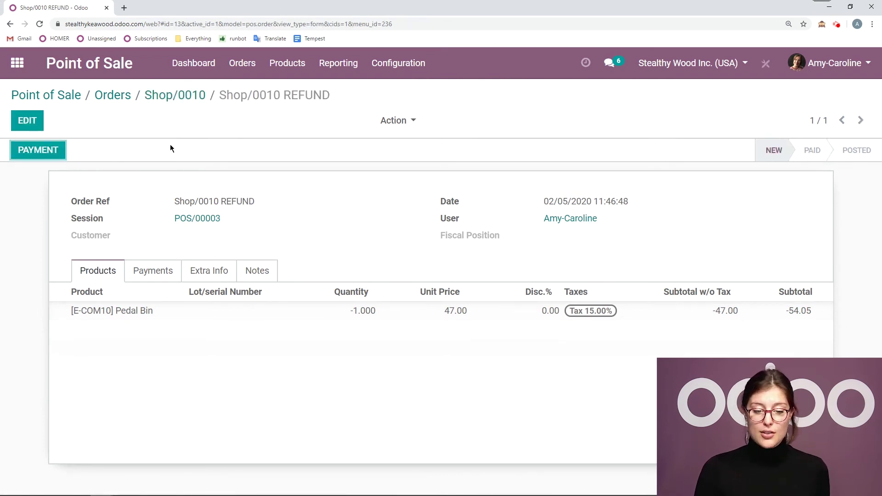
Record a -54.05 Cash payment on the Shop/0010 REFUND so it becomes Paid
click(58, 158)
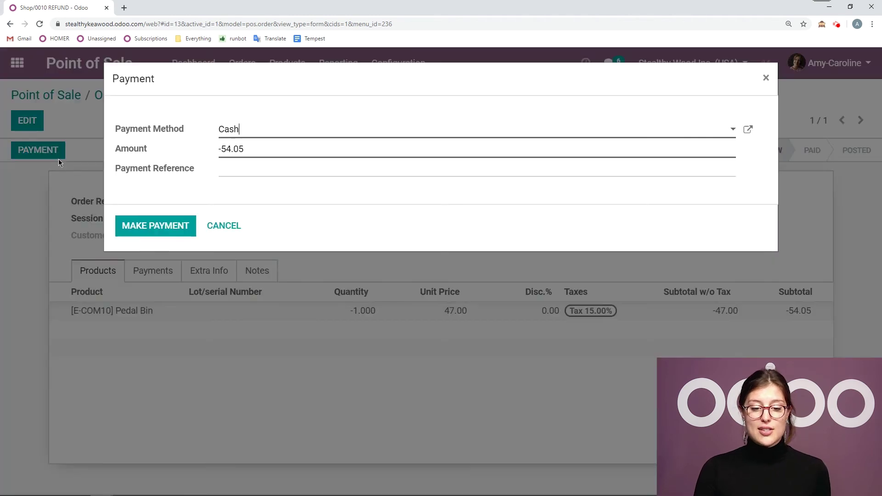
click(257, 156)
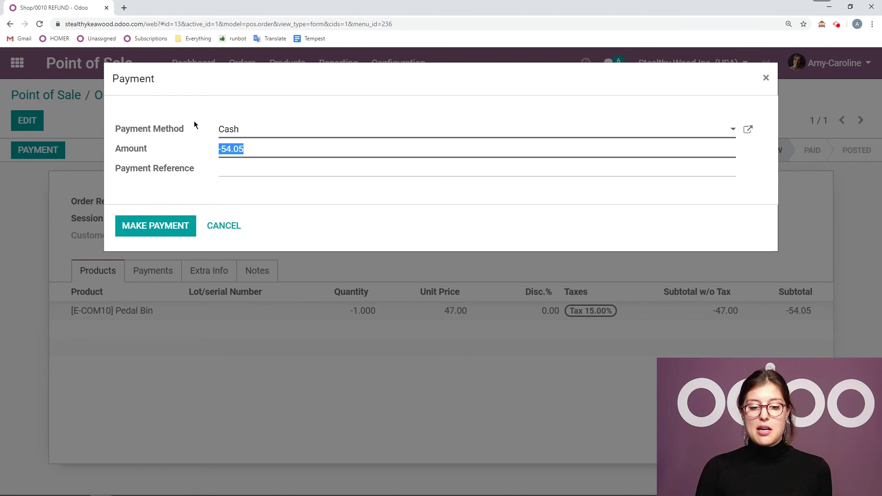
click(351, 131)
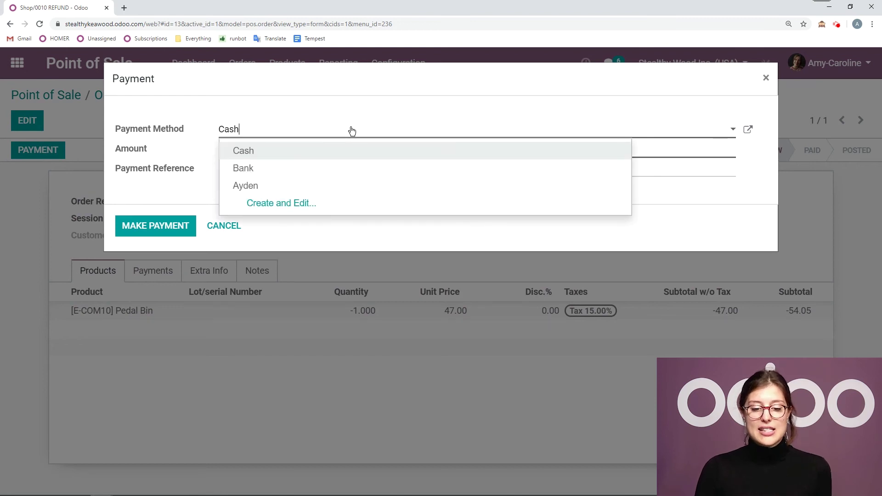
click(311, 107)
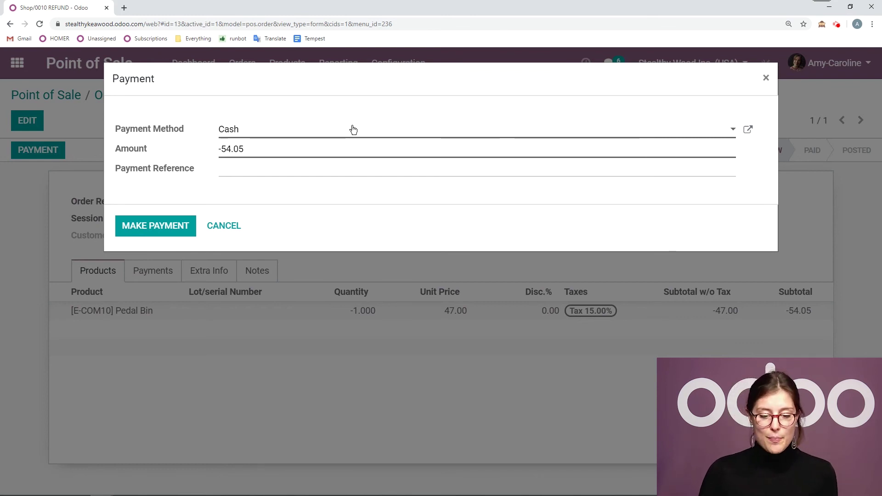
click(137, 229)
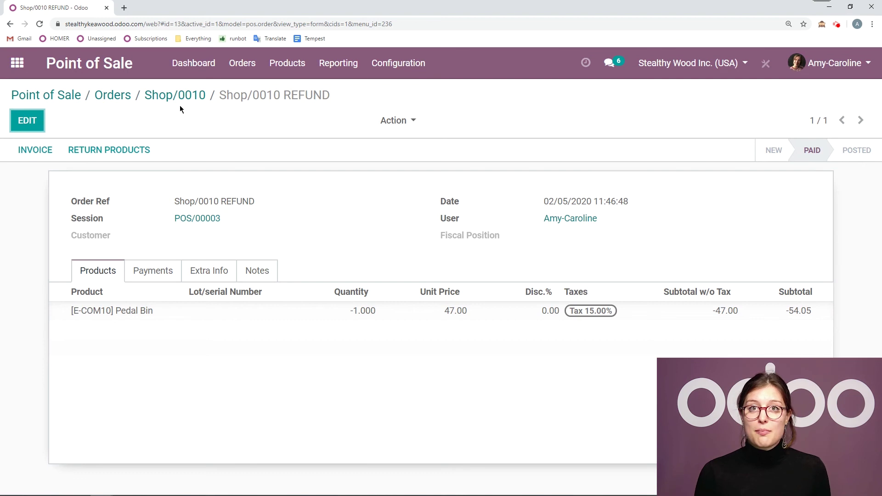
click(17, 63)
In Inventory Product Moves, open the Pedal Bin's WH/POS/00013 move returning 1.000 to WH/Stock
click(489, 172)
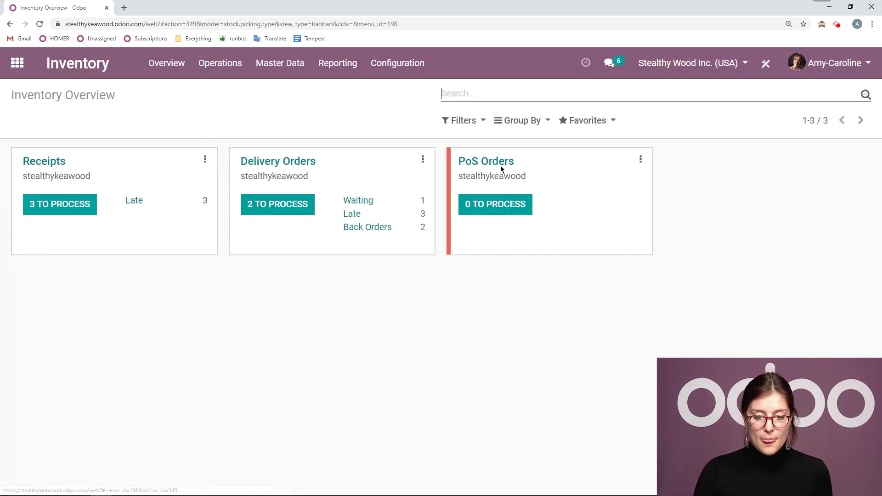
click(350, 76)
click(347, 164)
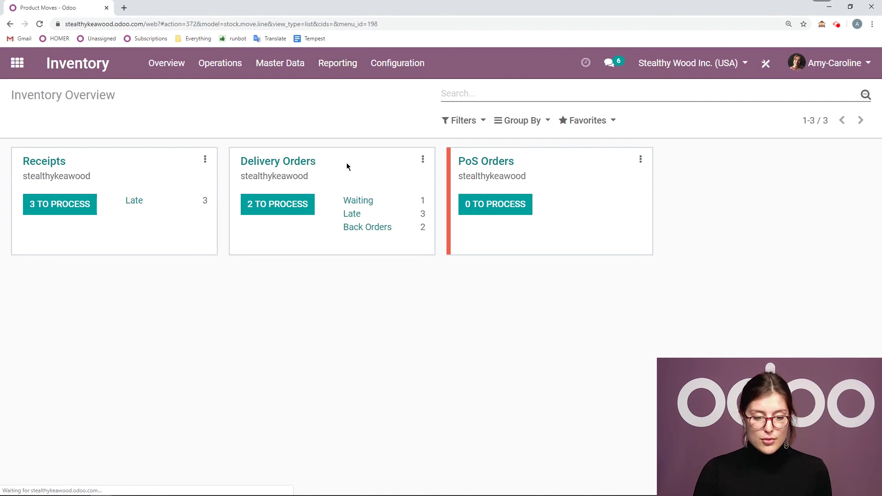
click(82, 249)
scroll(267, 256, down, 1)
scroll(276, 256, up, 1)
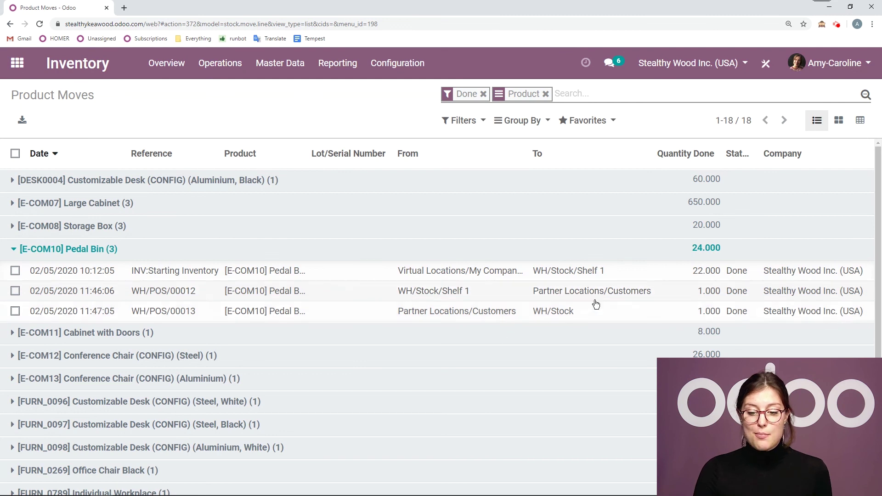
click(574, 318)
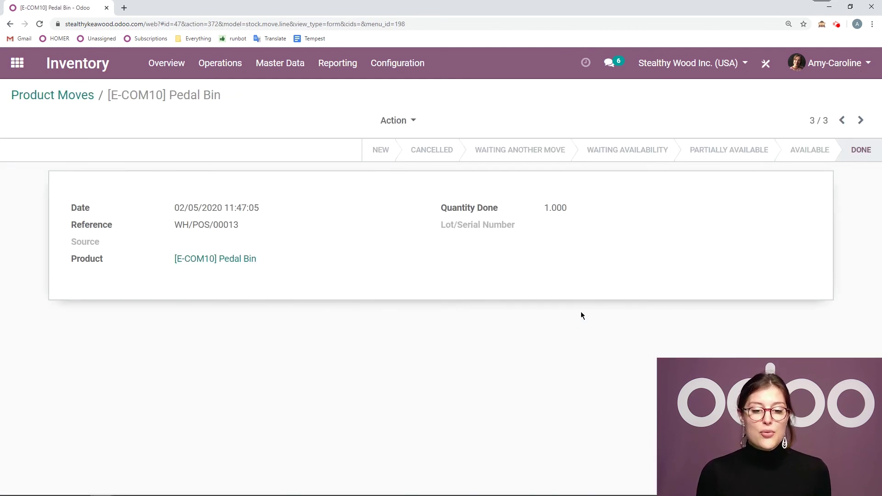